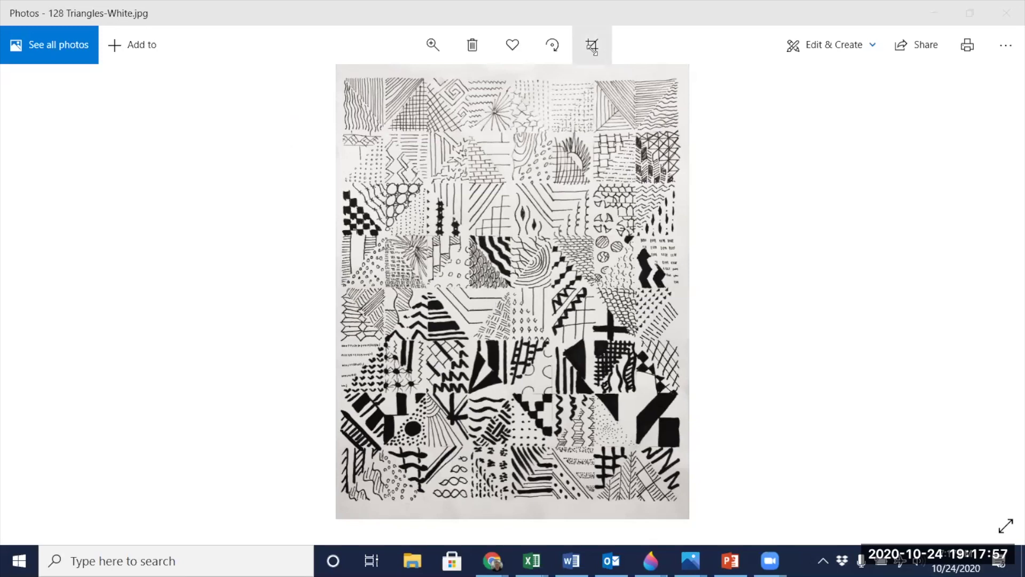
click(591, 46)
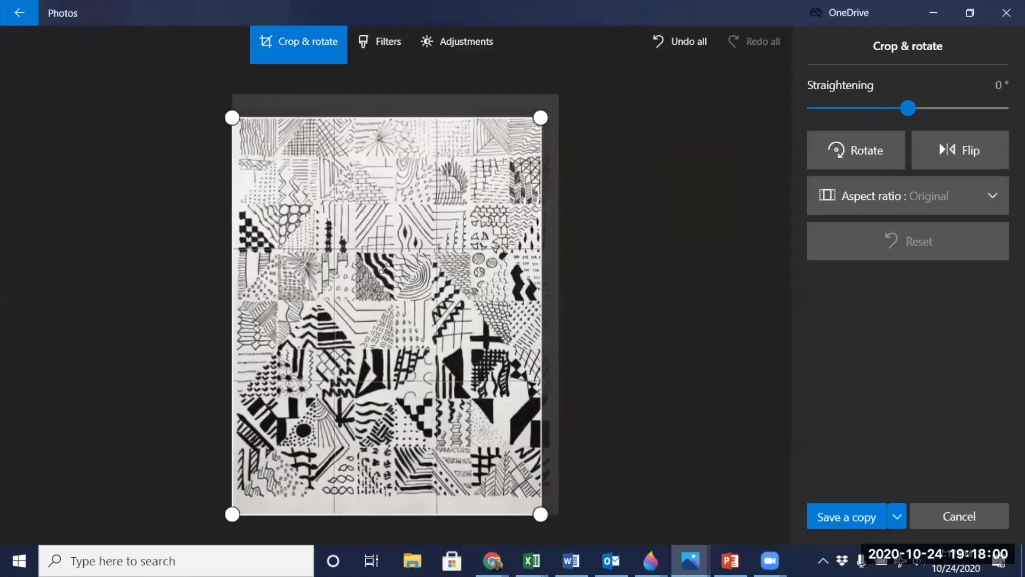
drag(384, 268, 433, 215)
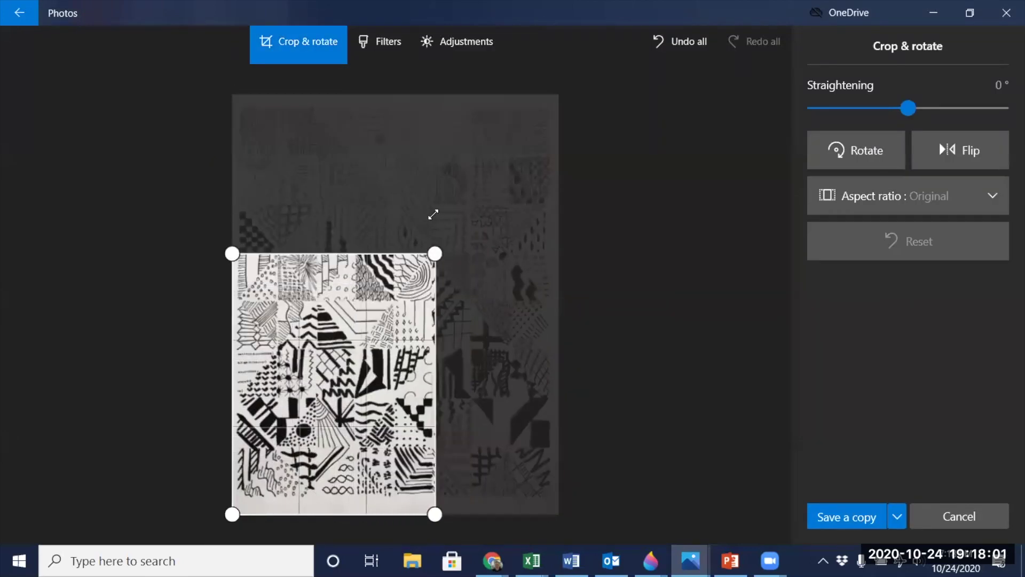
drag(236, 508, 505, 180)
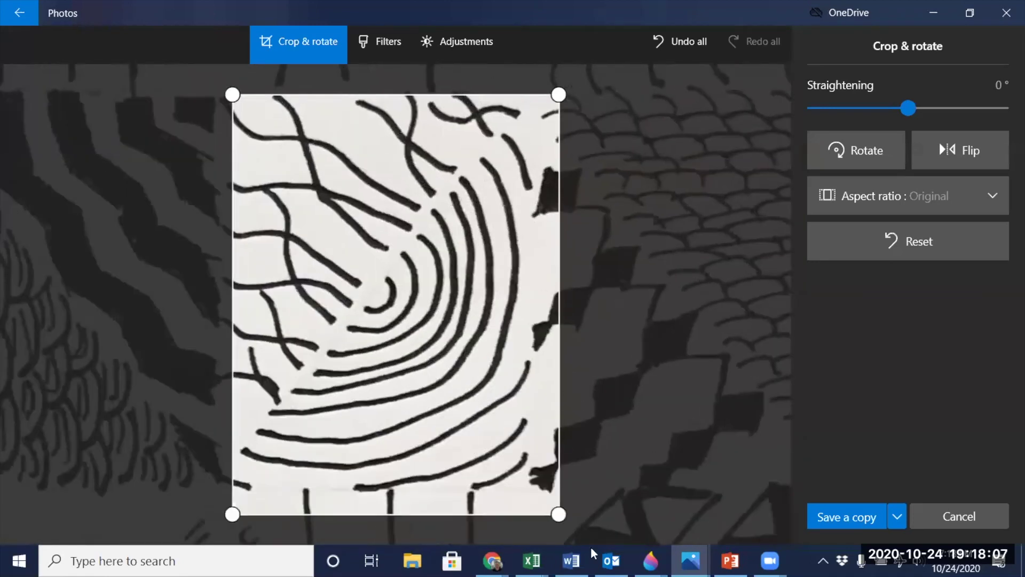
drag(558, 514, 530, 481)
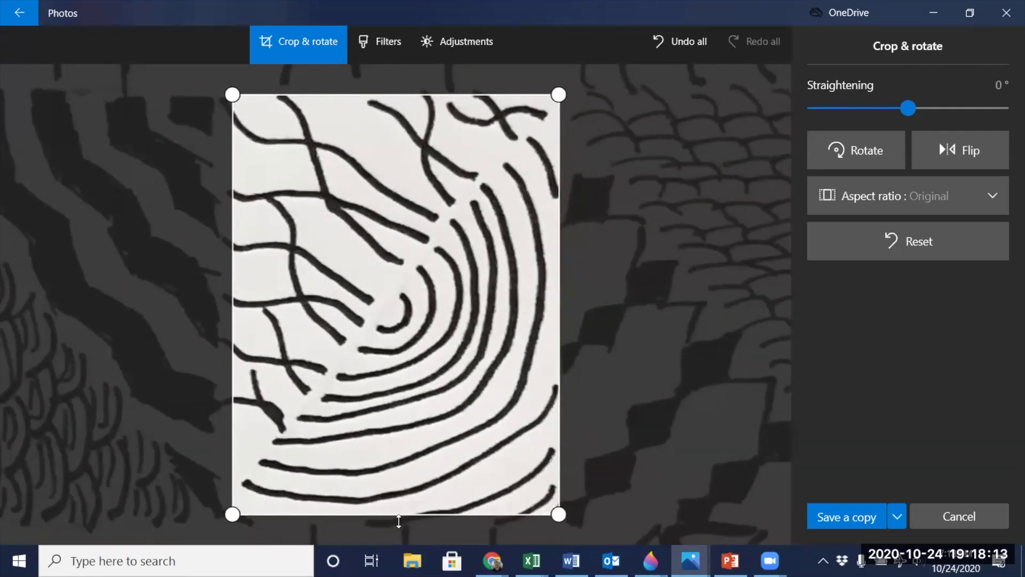
drag(231, 95, 249, 128)
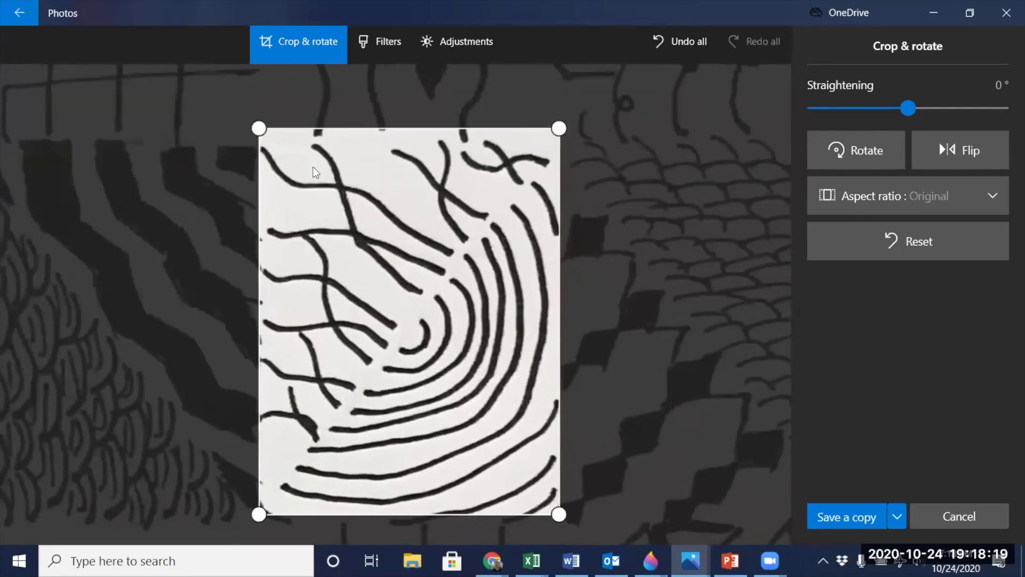
click(960, 517)
click(483, 314)
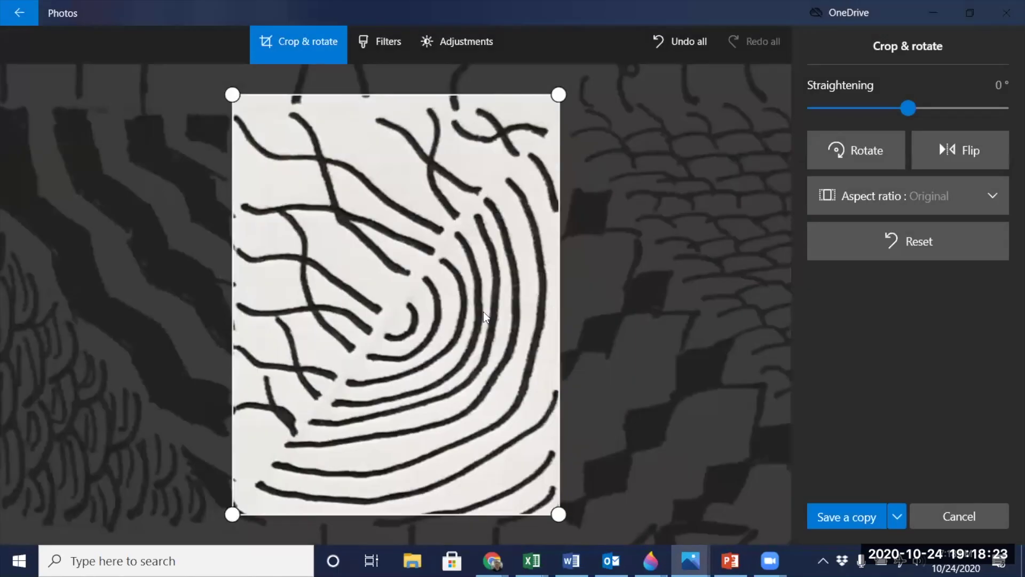
Open the image in Paint 3D and frame a rough crop of about 677 × 770 px around the lower checkerboard-and-dots tile
click(825, 48)
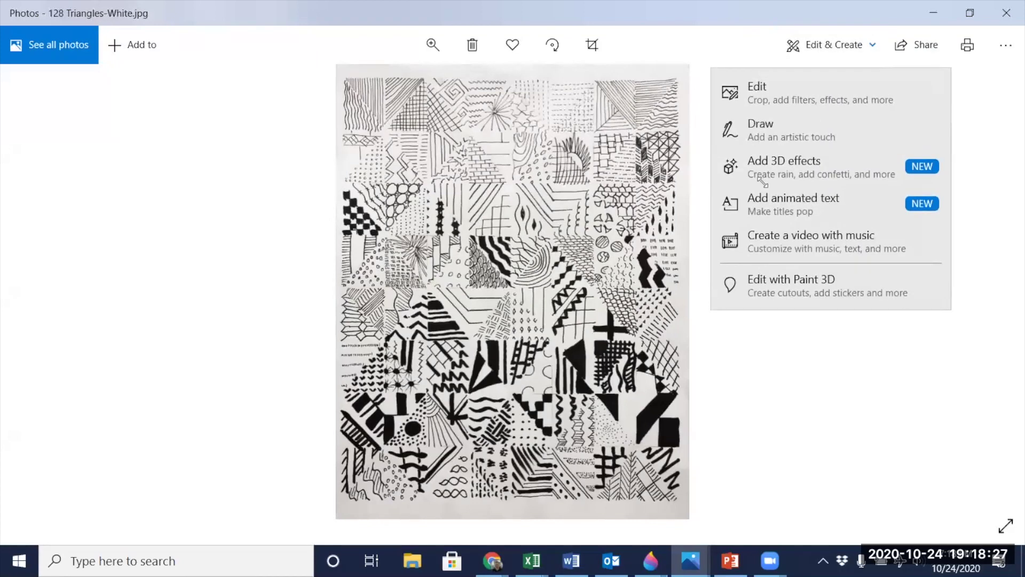
click(776, 280)
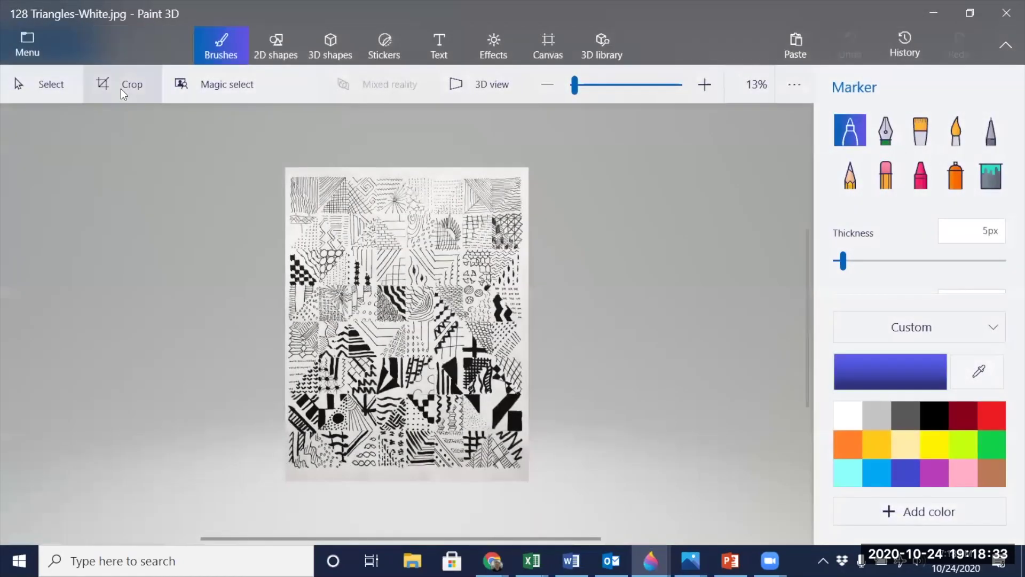
click(117, 88)
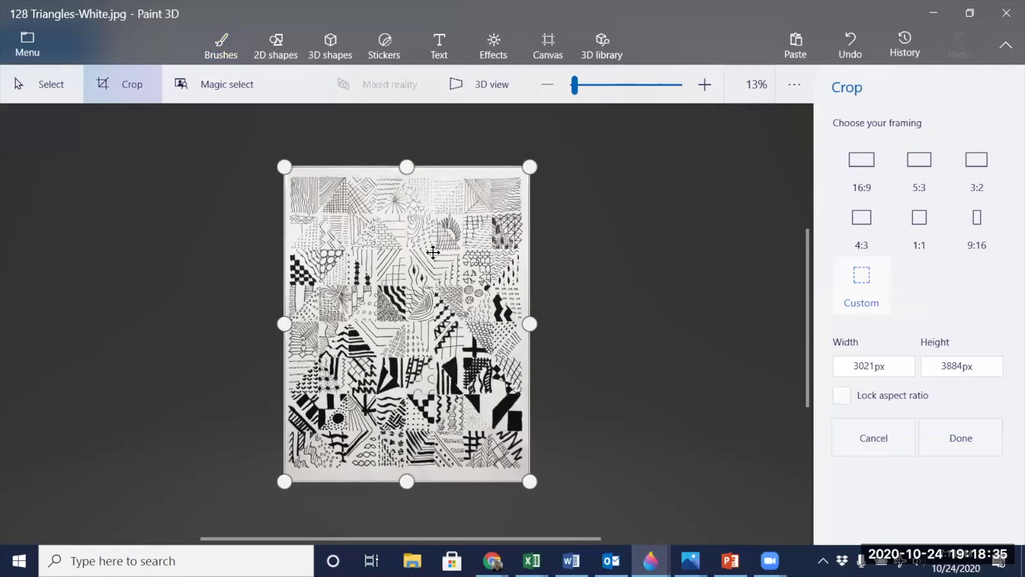
drag(284, 167, 393, 384)
drag(531, 483, 449, 449)
Tighten the crop frame to the edges of the checkerboard-and-dots tile, about 338 × 440 px
click(702, 88)
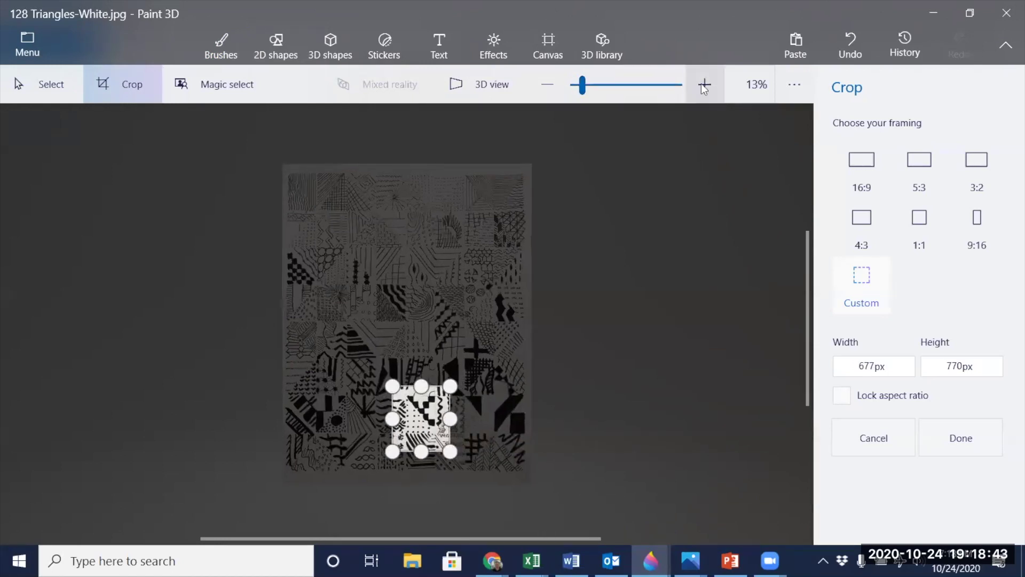
click(702, 88)
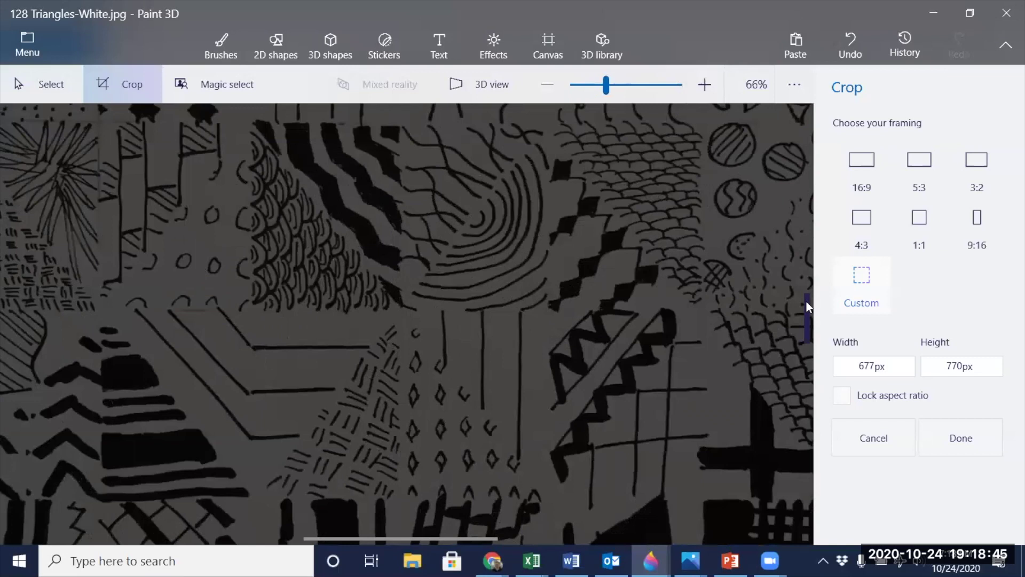
scroll(806, 301, up, 1)
scroll(730, 392, down, 2)
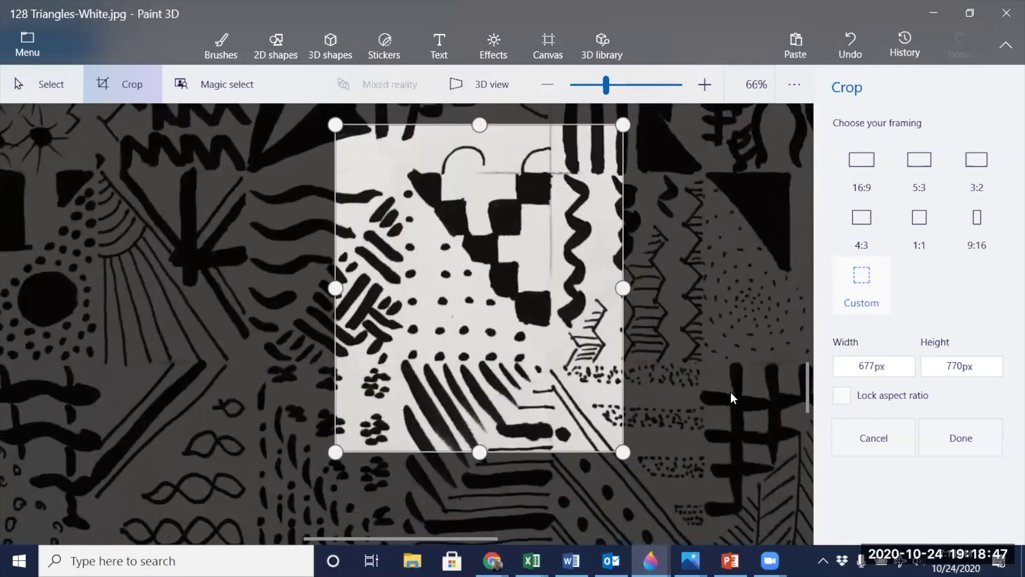
drag(622, 124, 548, 172)
drag(336, 451, 405, 354)
mouse_move(478, 354)
mouse_down()
mouse_move(479, 407)
mouse_move(482, 362)
mouse_up()
mouse_move(406, 268)
mouse_down()
mouse_move(377, 269)
mouse_move(413, 268)
mouse_move(403, 266)
mouse_up()
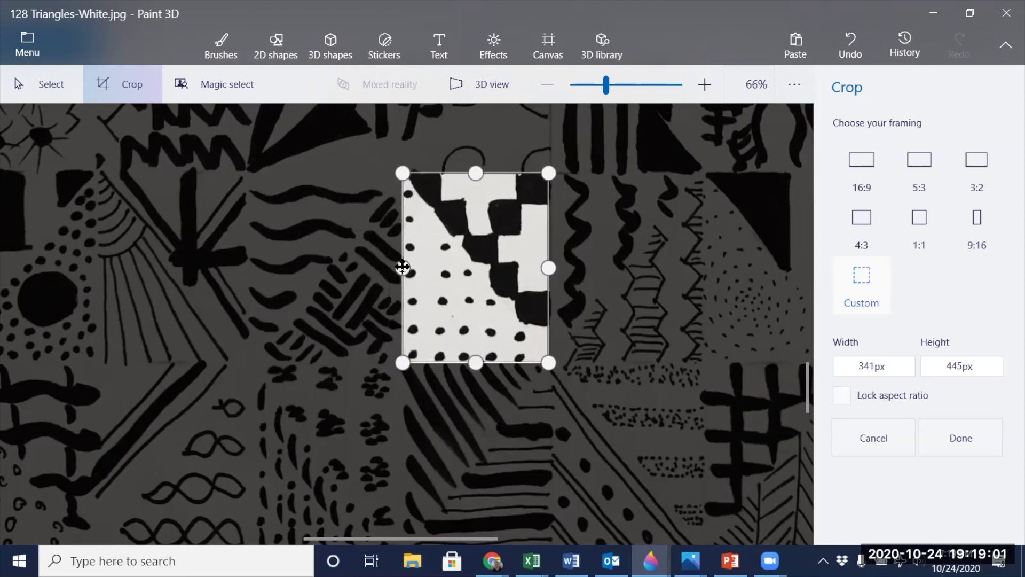
mouse_move(476, 173)
mouse_down()
mouse_move(477, 160)
mouse_move(478, 172)
mouse_up()
mouse_move(548, 268)
mouse_down()
mouse_move(537, 265)
mouse_move(548, 263)
mouse_up()
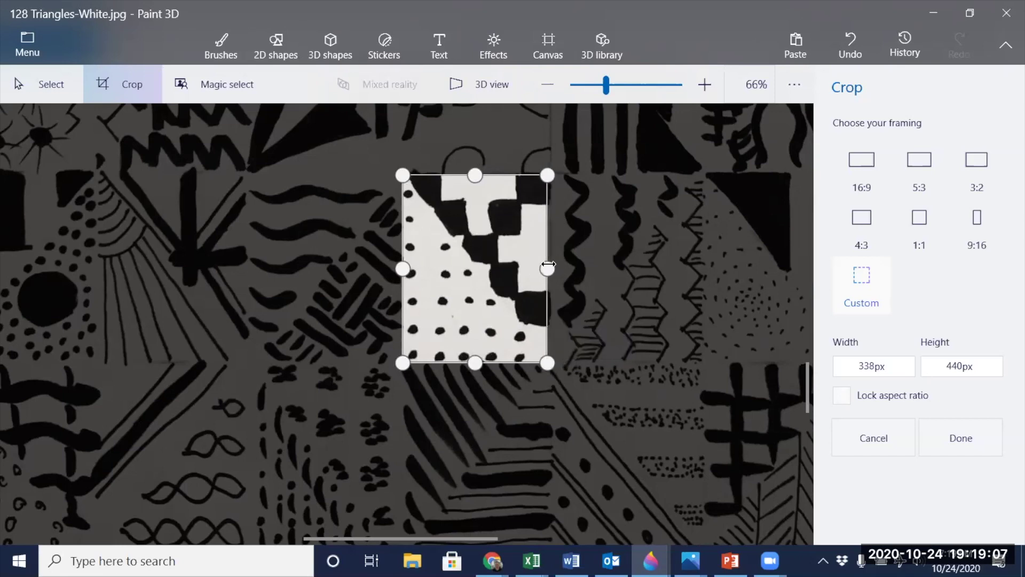
Save the cropped tile to the Desktop as a JPEG copy named "128 Triangles-White - Digital Pattern"
click(34, 47)
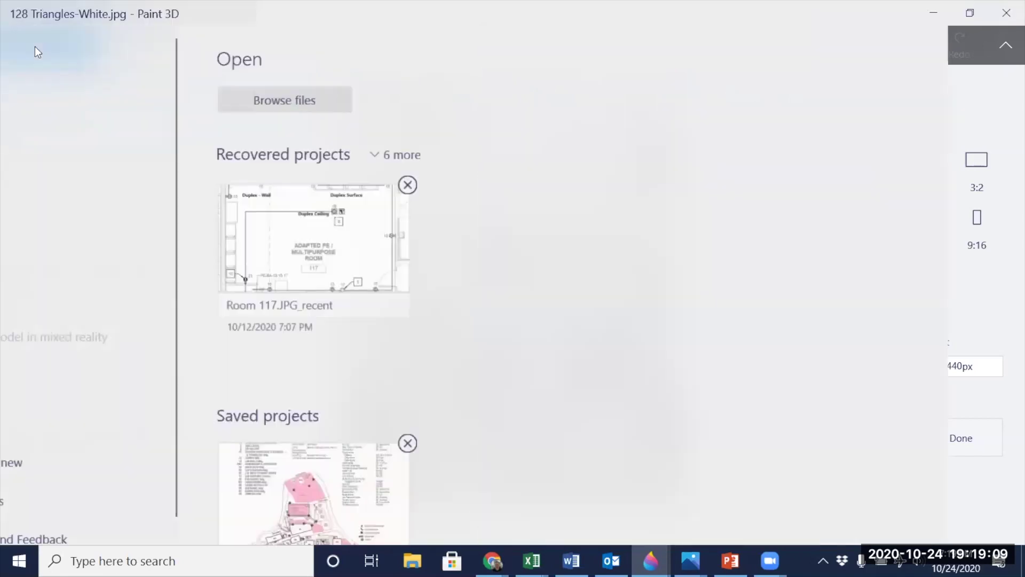
click(76, 249)
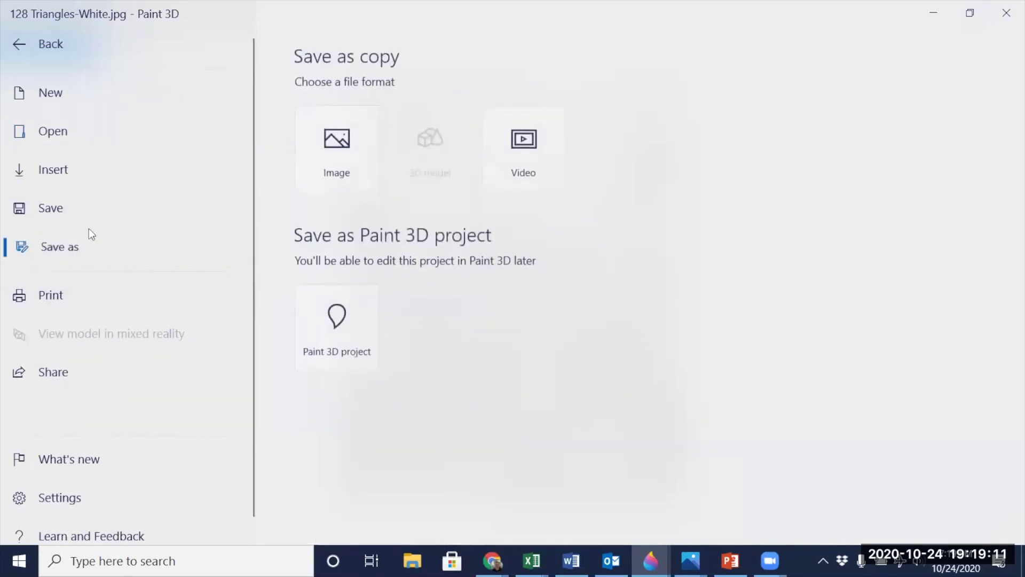
click(314, 157)
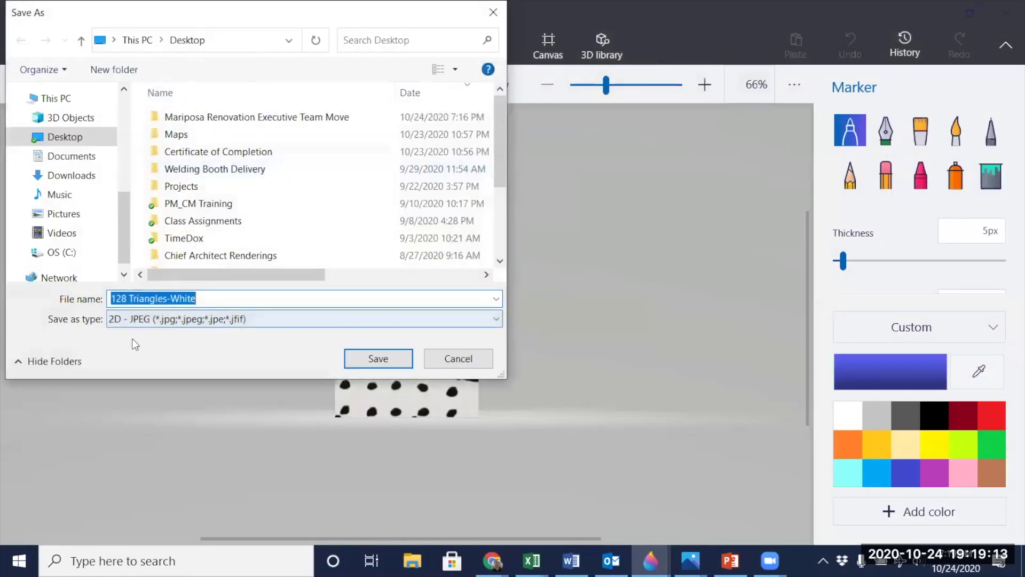
click(223, 305)
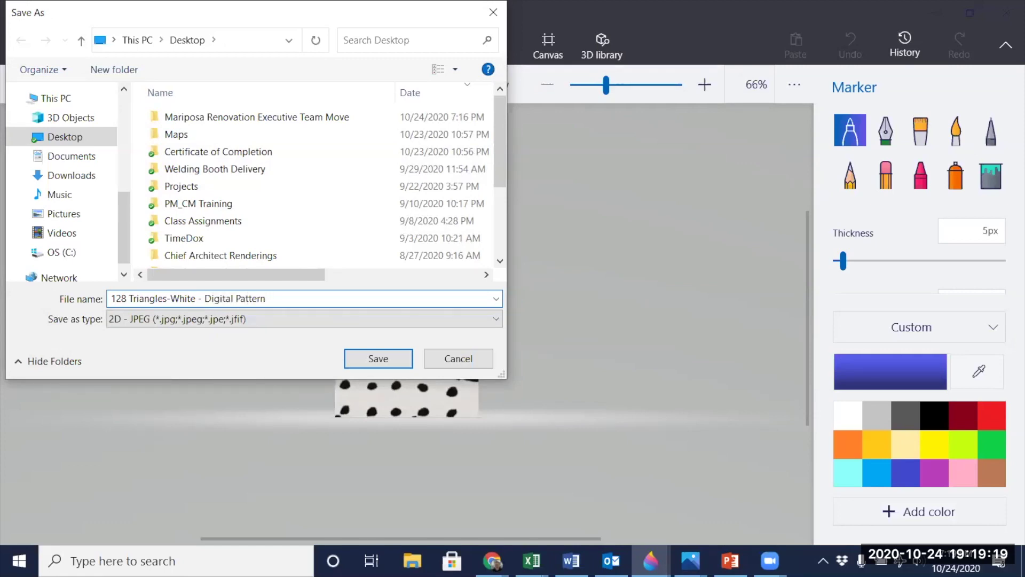
click(377, 358)
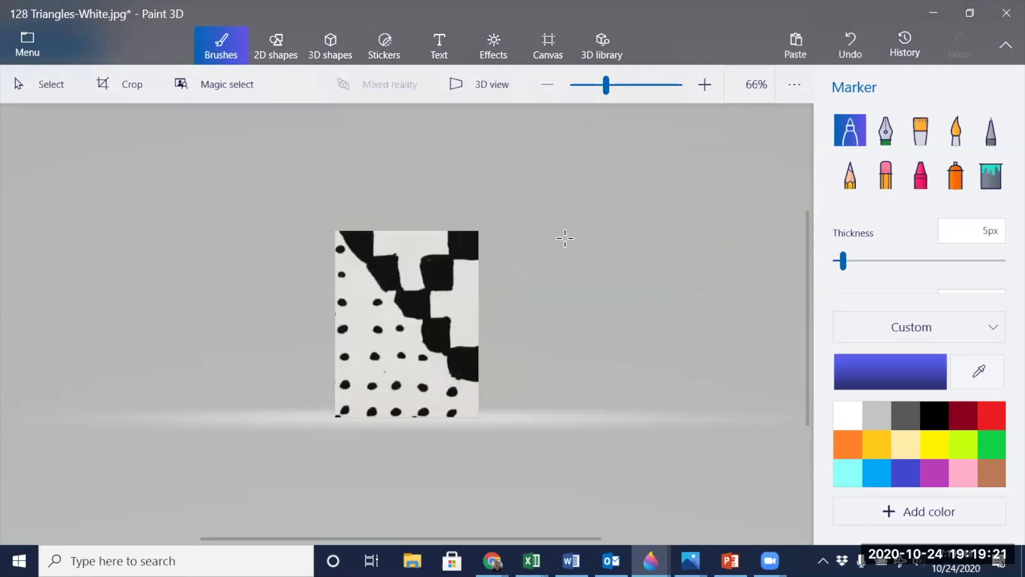
Close Paint 3D without saving changes to the original image and minimize the photo viewer to reveal the desktop
click(1007, 11)
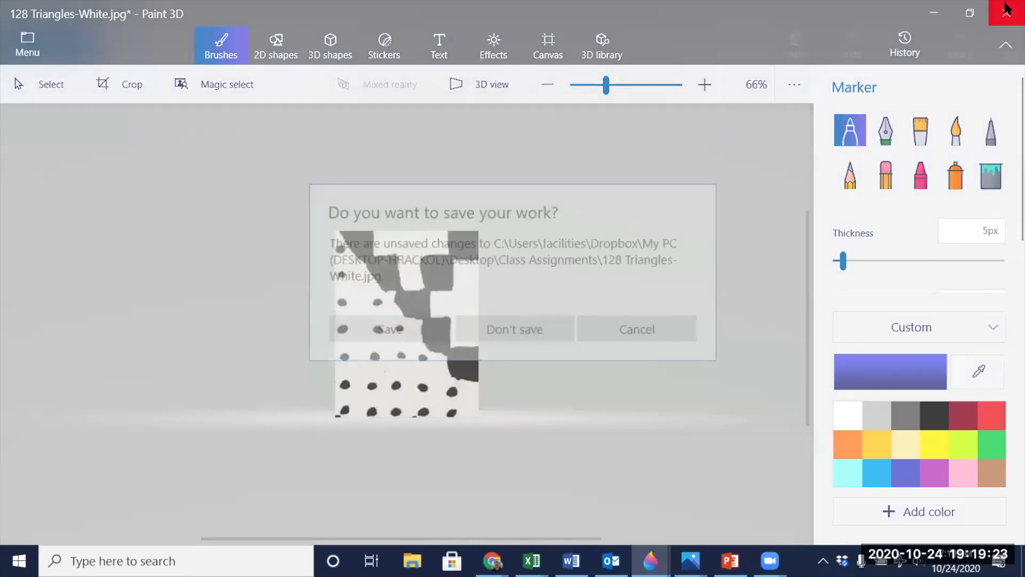
click(540, 328)
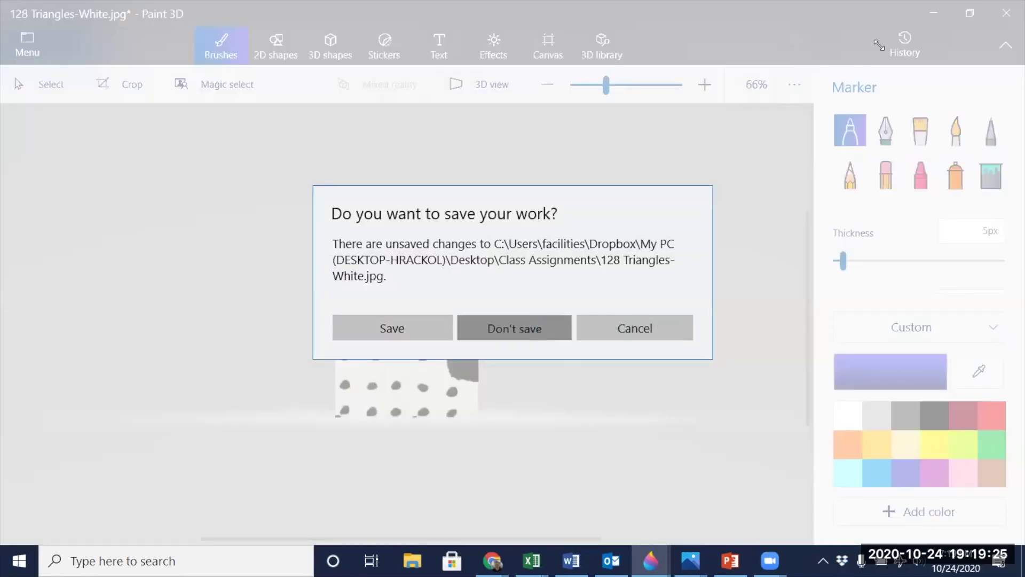
click(931, 8)
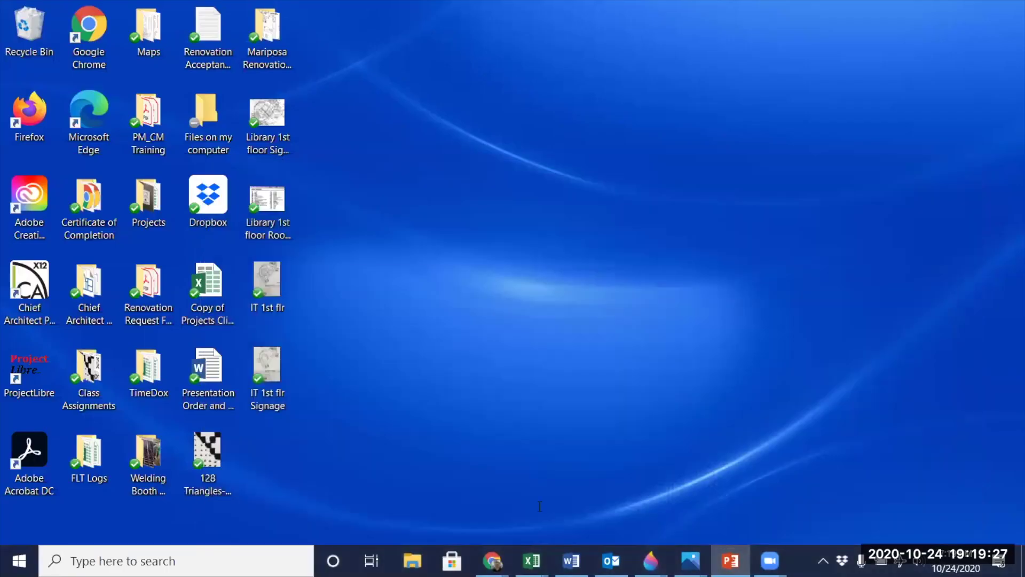
Launch PowerPoint and create a blank presentation
click(161, 560)
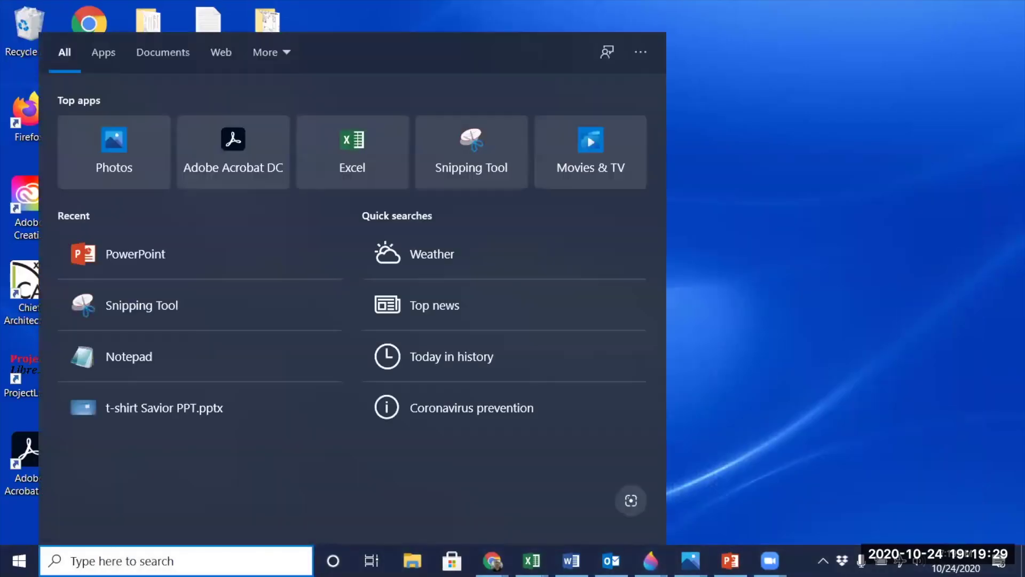
text(pow)
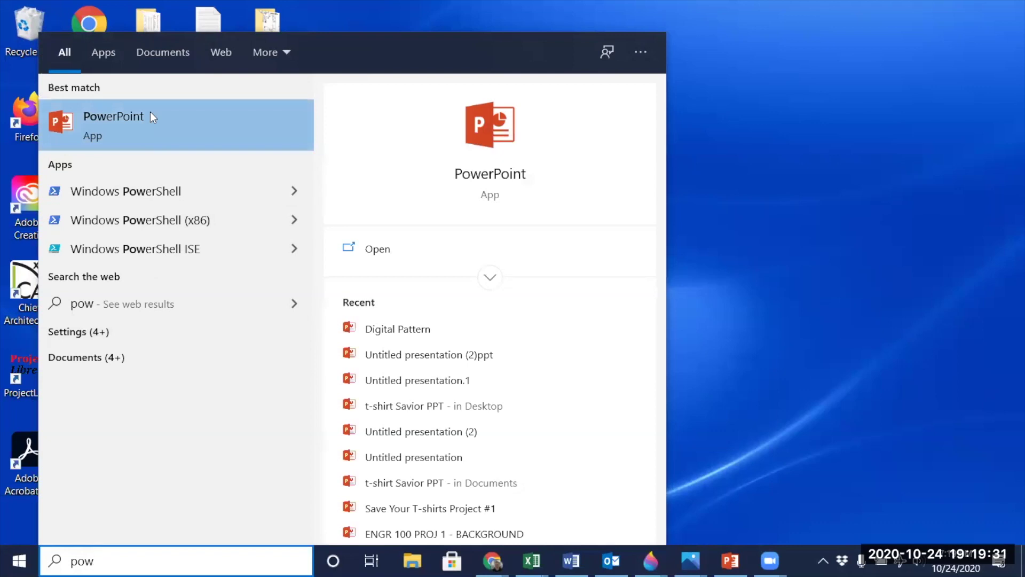
click(150, 113)
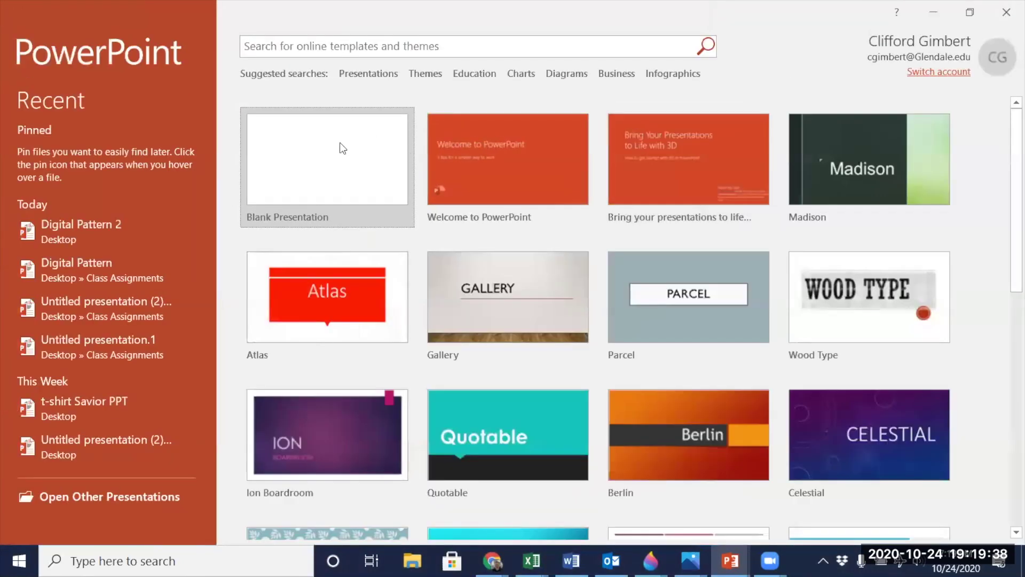
click(307, 159)
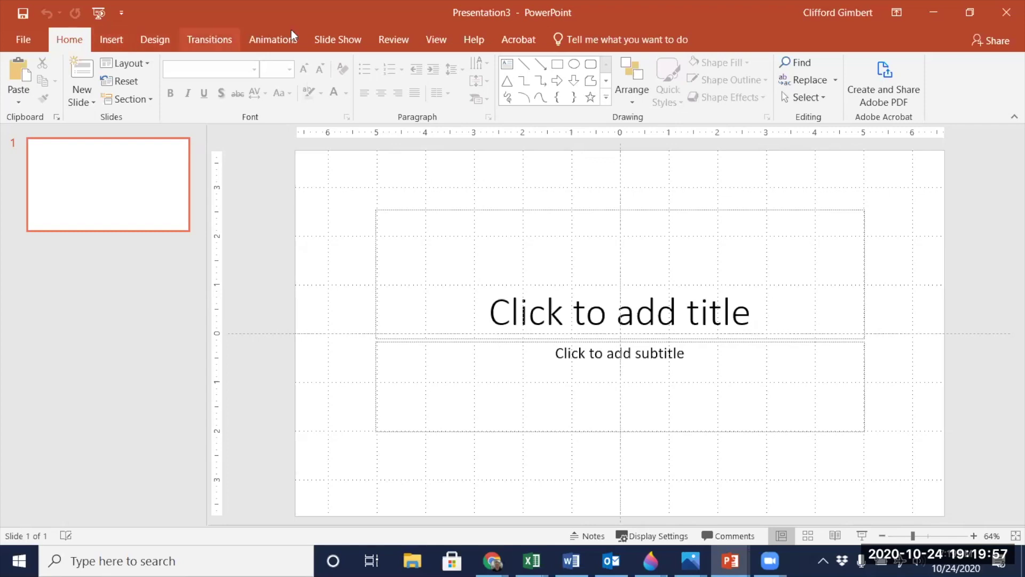
Turn off the ruler, gridlines and guides for the presentation
click(435, 39)
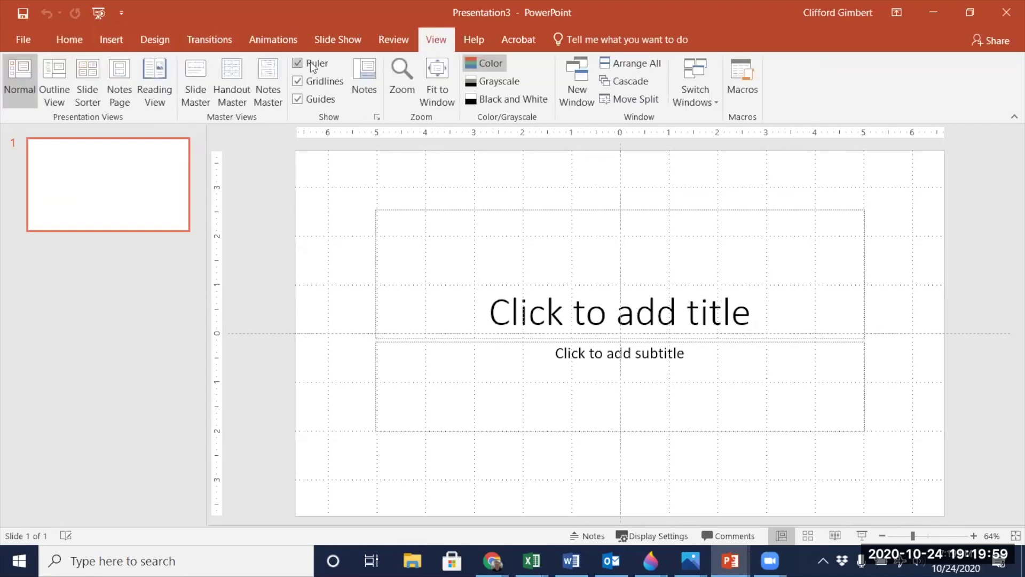
click(297, 64)
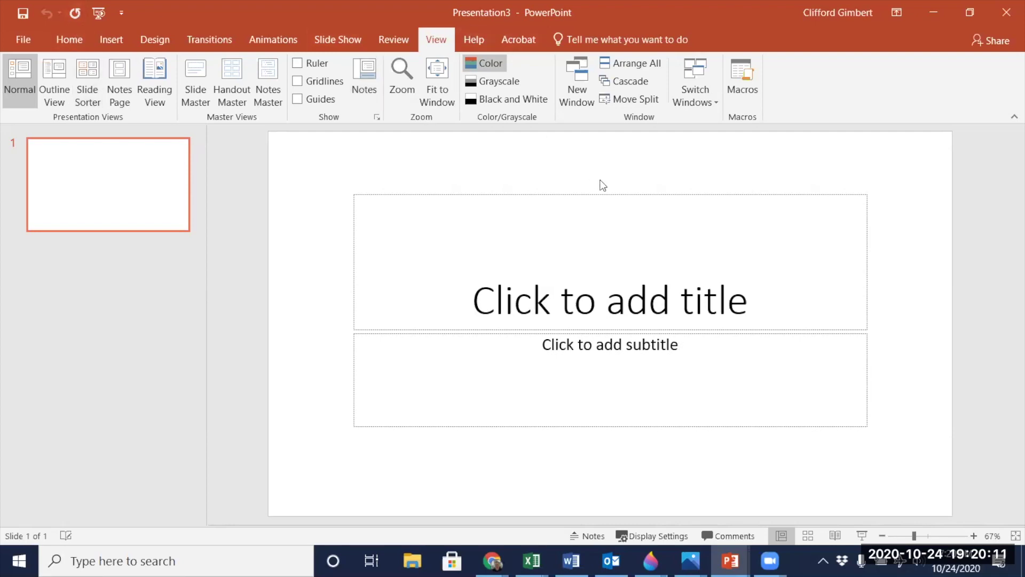
Set the slide size to Letter Paper (8.5x11 in) in portrait orientation, scaling the content with Ensure Fit
click(159, 40)
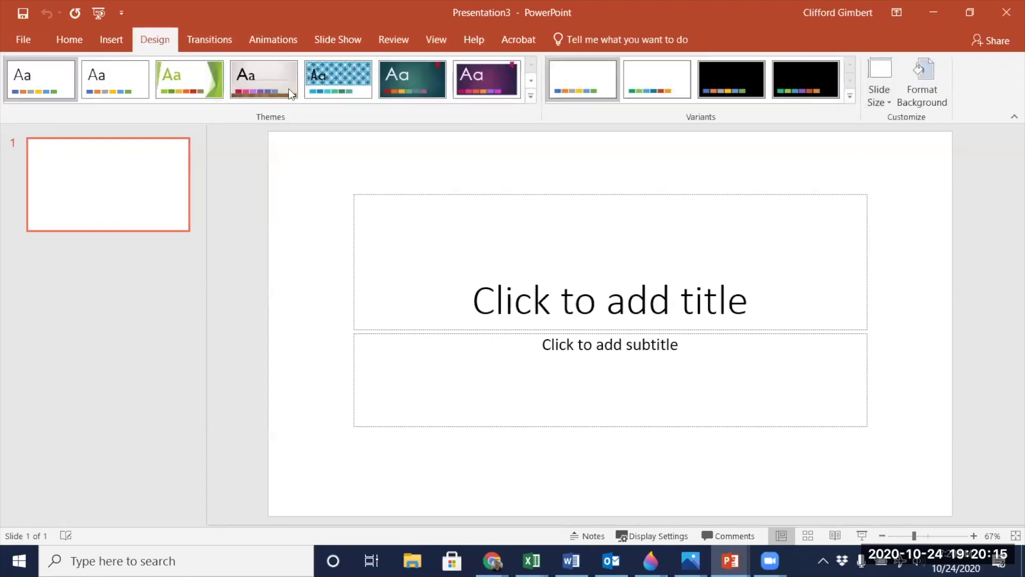
click(877, 88)
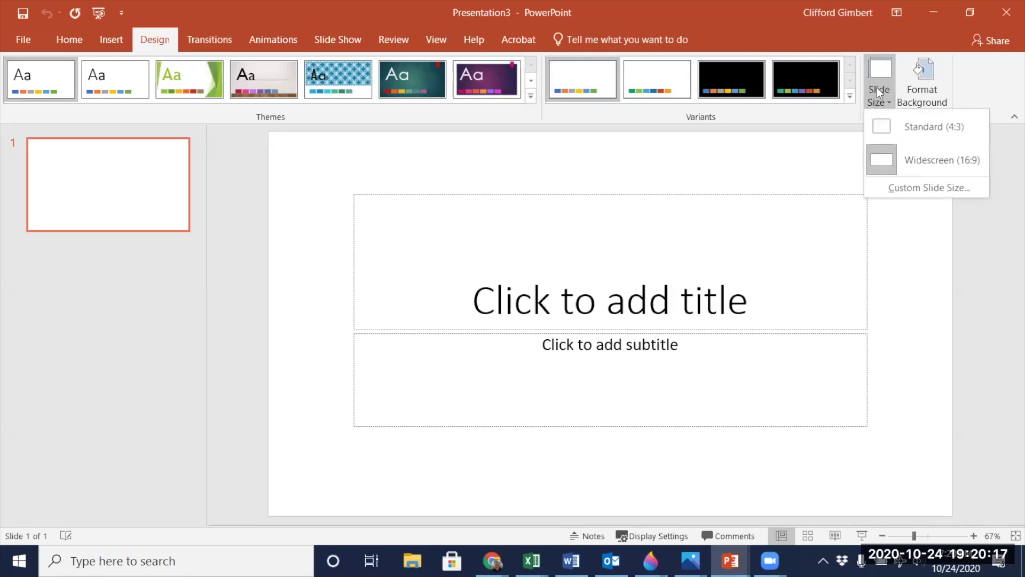
click(927, 188)
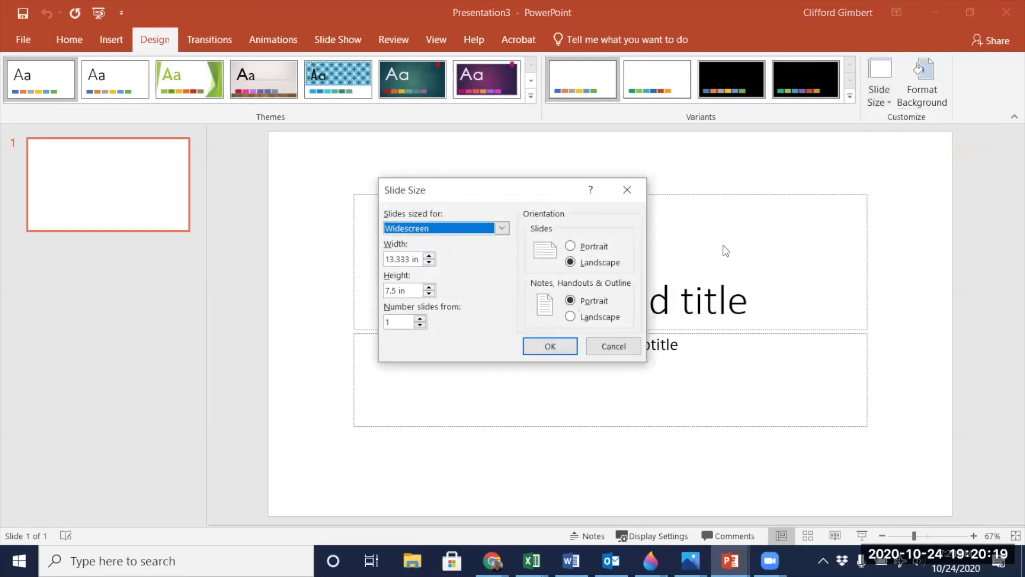
click(502, 228)
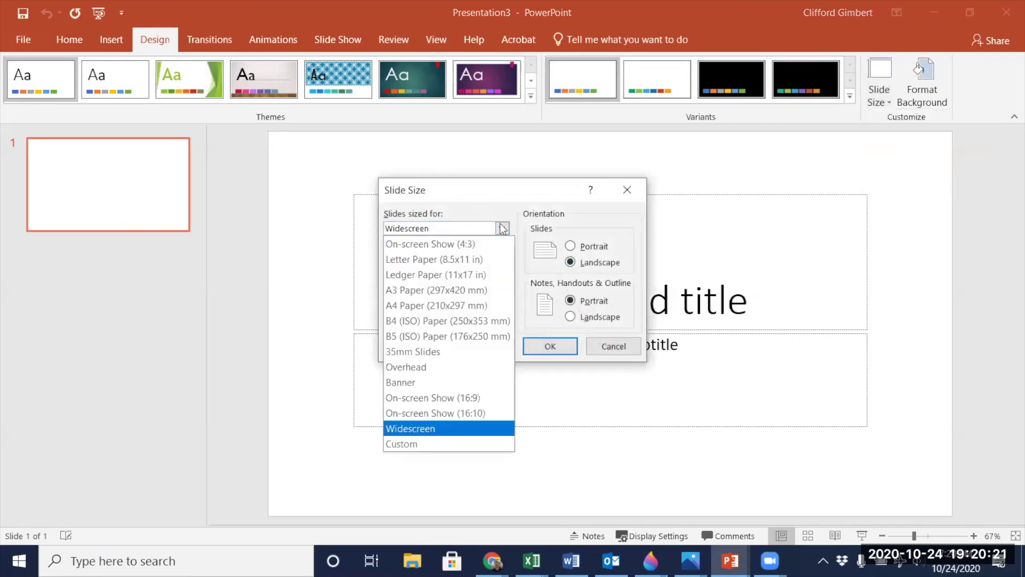
click(470, 258)
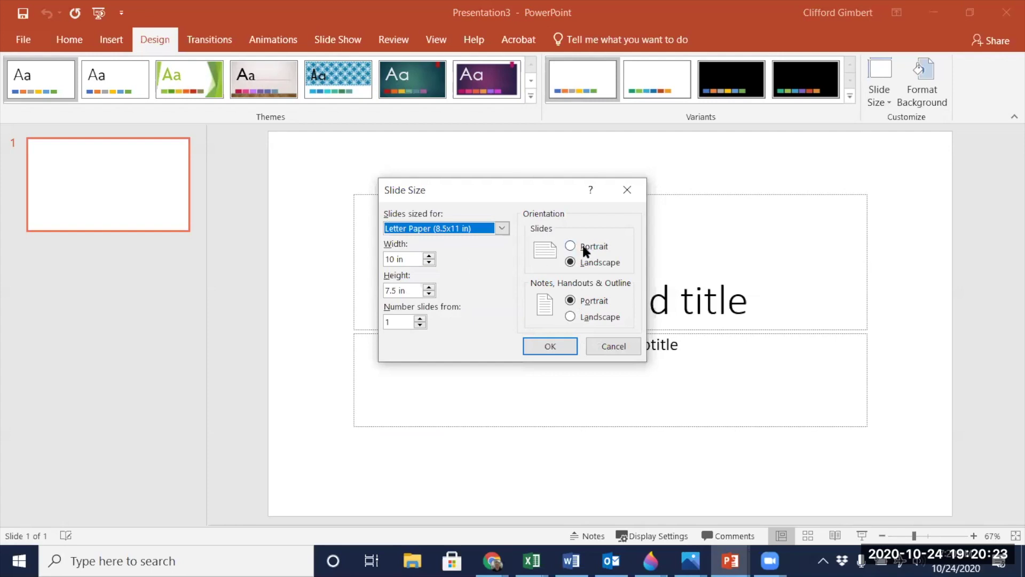
click(570, 247)
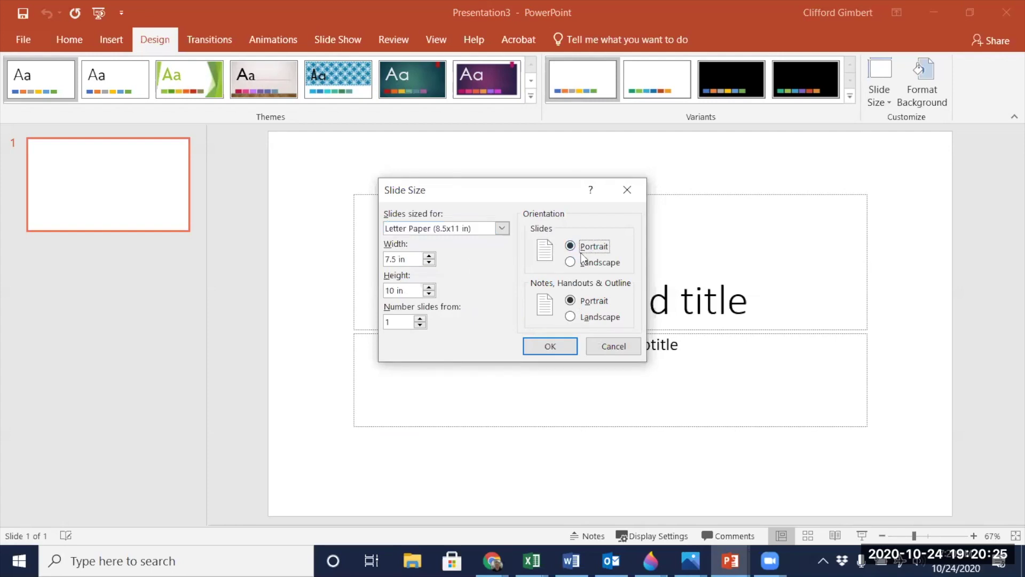
click(551, 346)
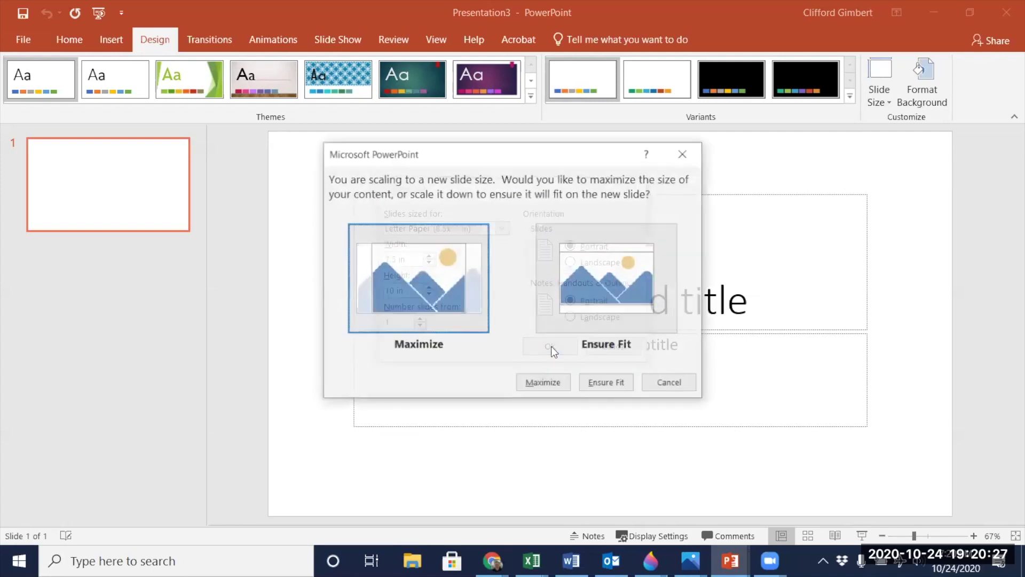
click(596, 284)
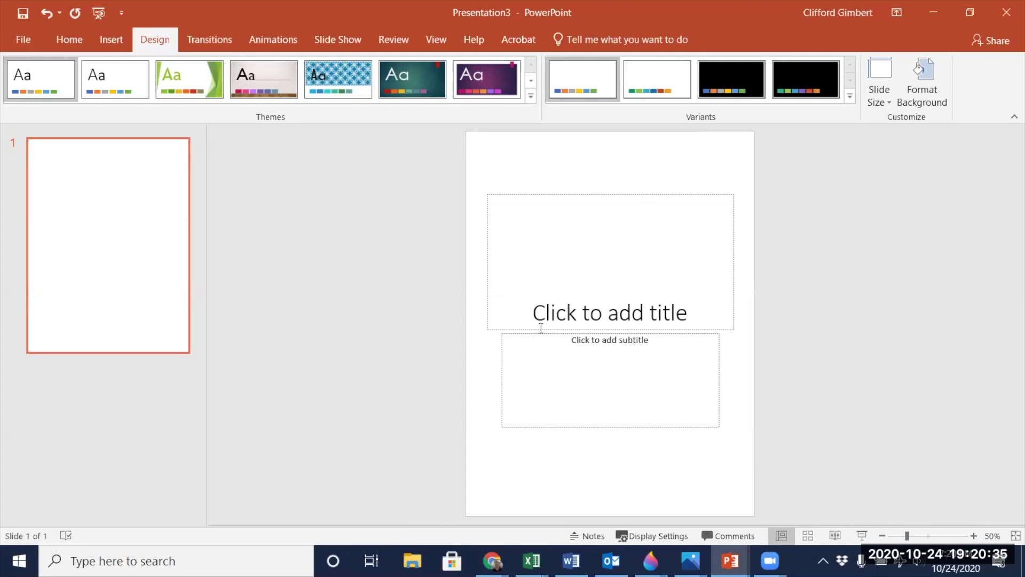
Delete the title slide with its title and subtitle placeholders from the presentation
click(604, 277)
click(589, 376)
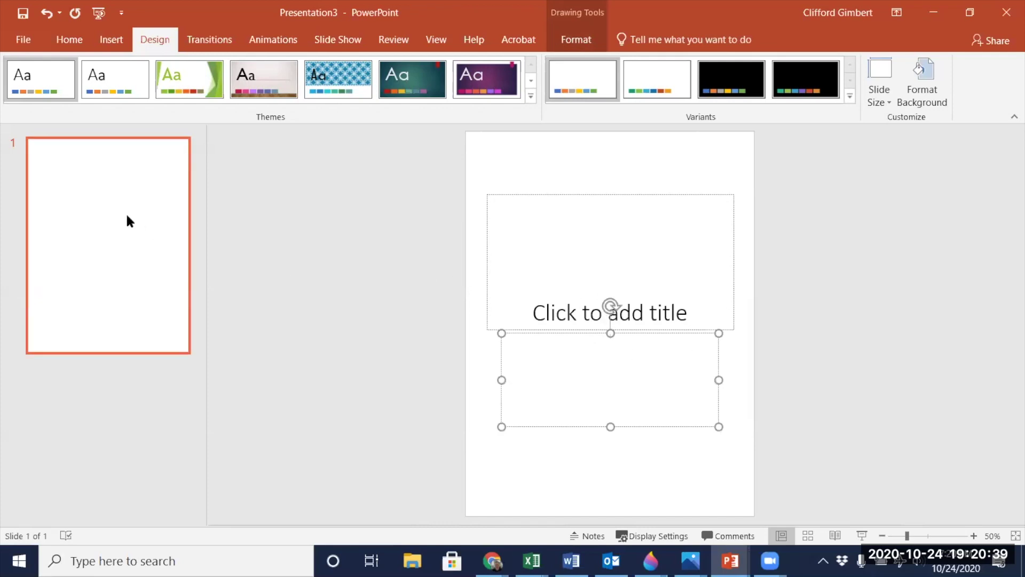
right_click(91, 198)
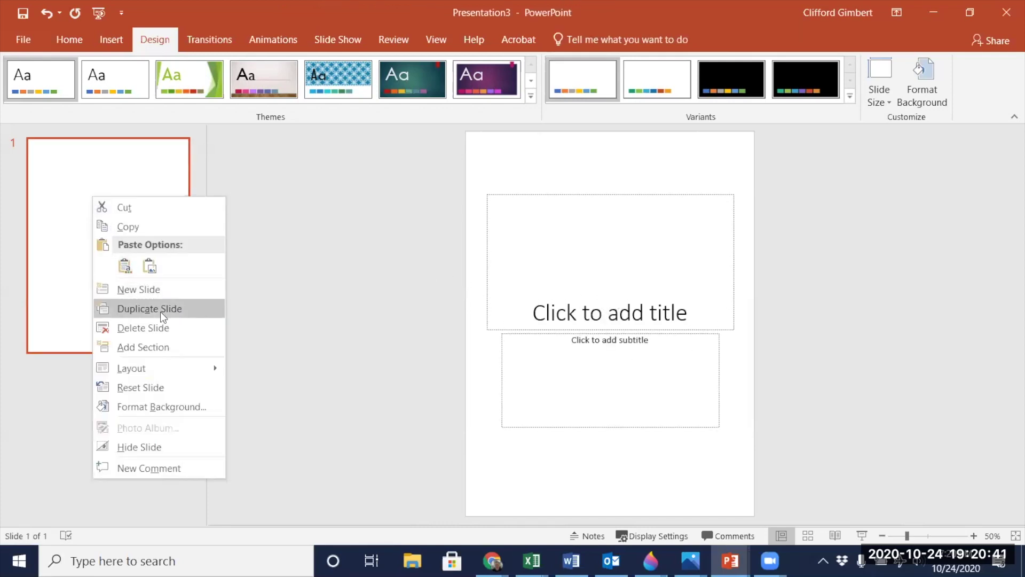
click(170, 328)
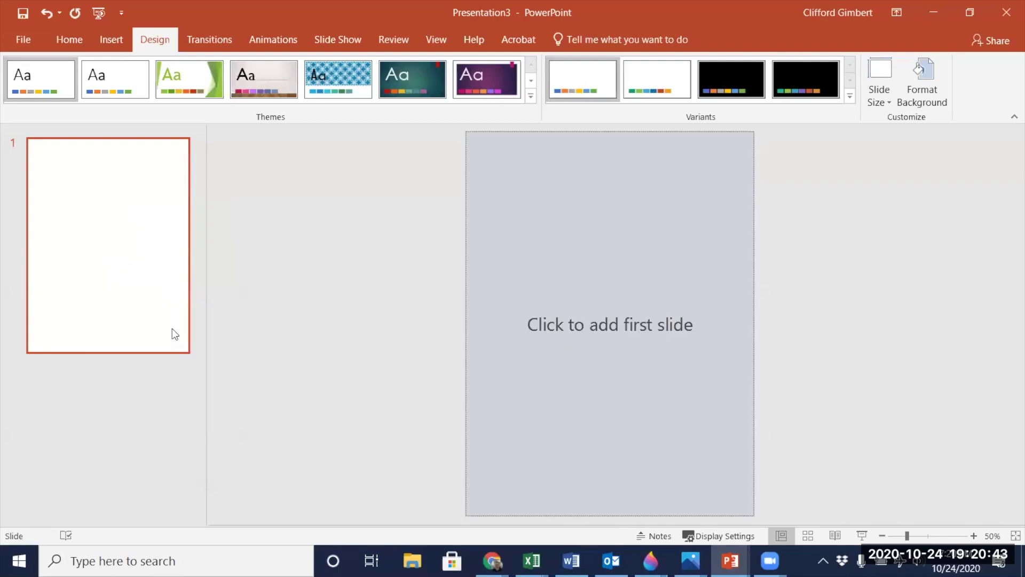
Add a new slide with the Blank layout to the empty presentation
click(69, 46)
click(112, 41)
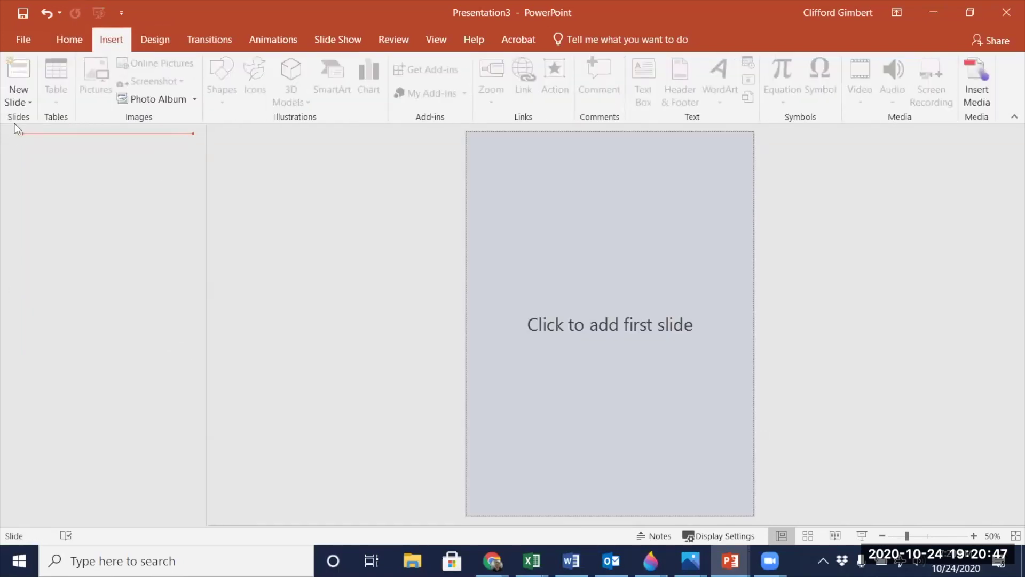
click(25, 98)
scroll(64, 314, down, 2)
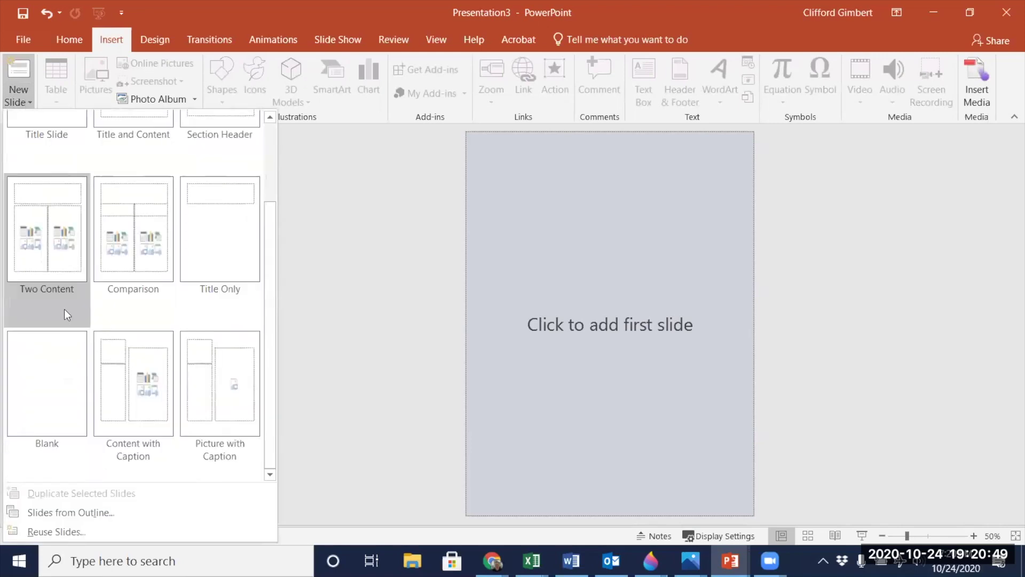
click(58, 379)
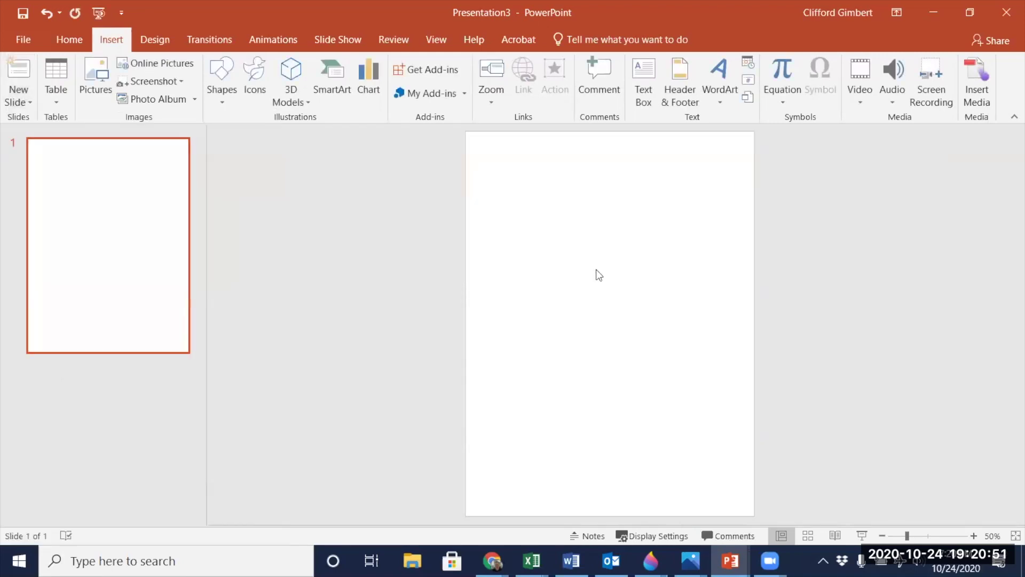